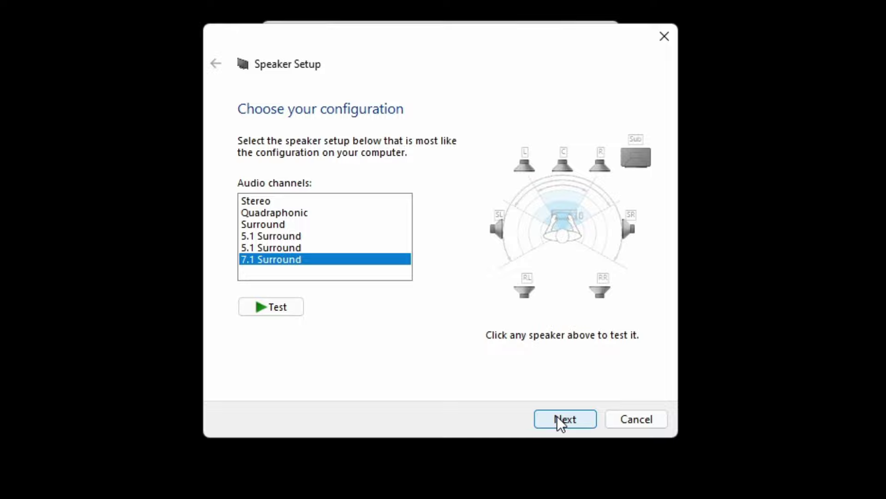
- Finish the 7.1 Surround speaker setup with all optional and full-range speakers enabled, and close the sound settings
left_click(557, 416)
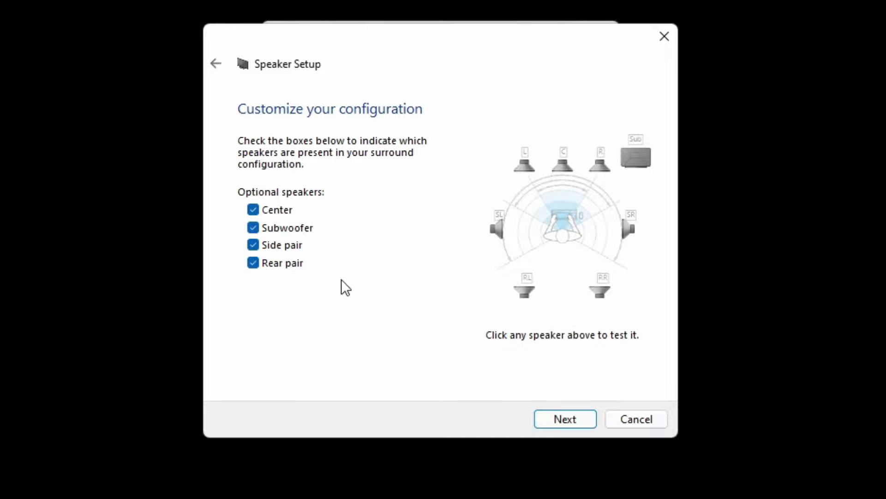
left_click(565, 419)
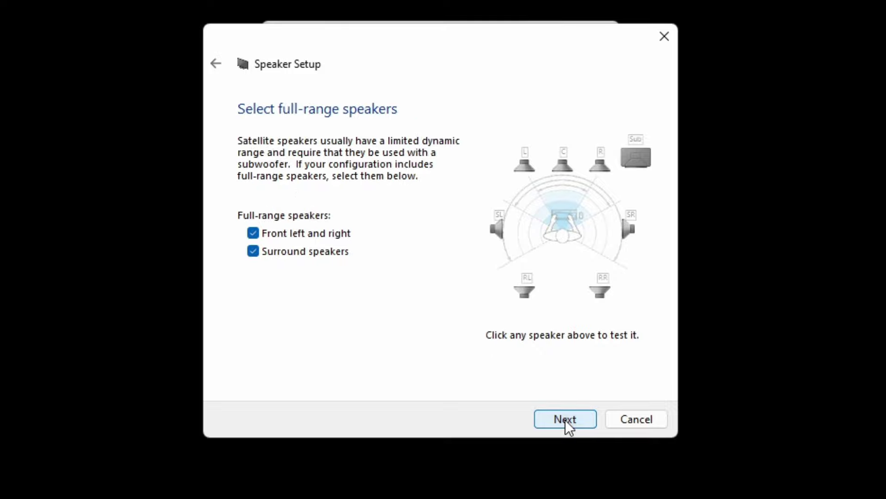
left_click(565, 419)
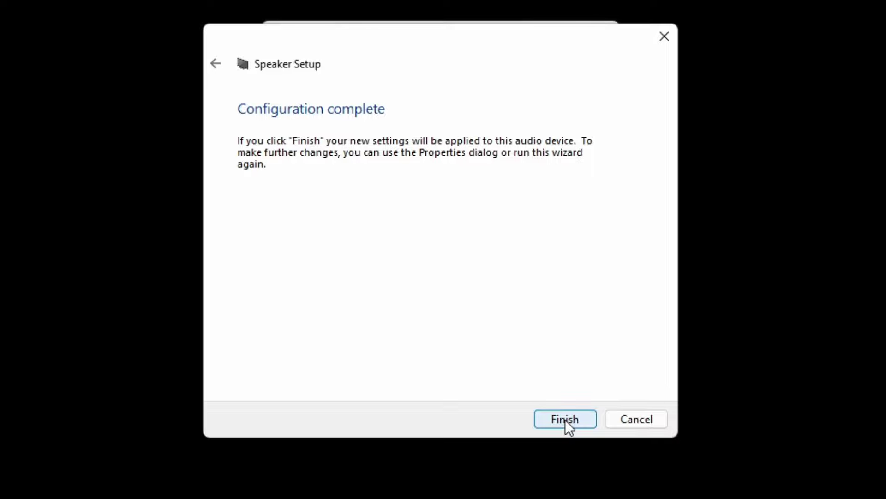
left_click(565, 420)
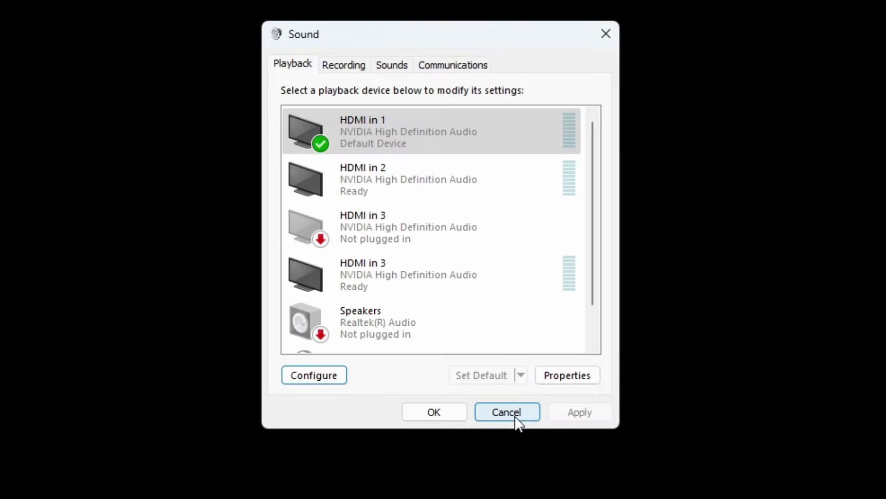
left_click(434, 411)
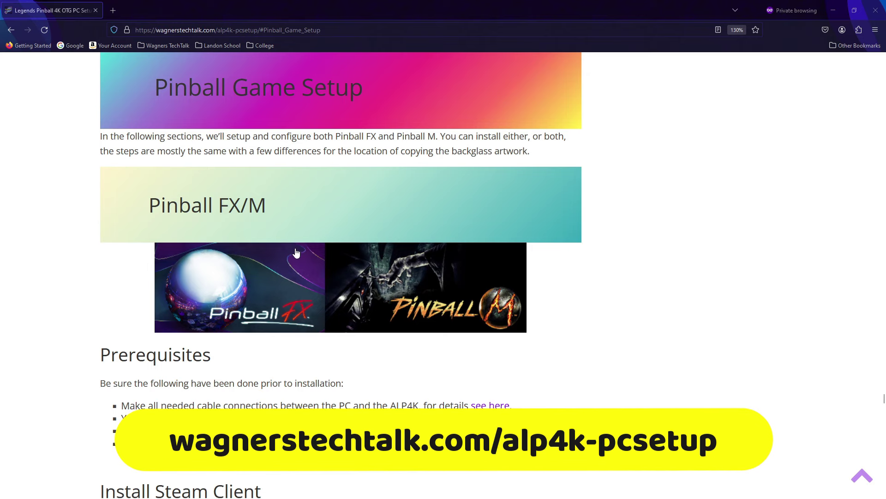
- Look through the Pinball FX/M setup guide, from the prerequisites and Steam client installation to the Backglass and DotMatrix window settings
scroll(295, 254, "down", 2)
scroll(295, 256, "down", 3)
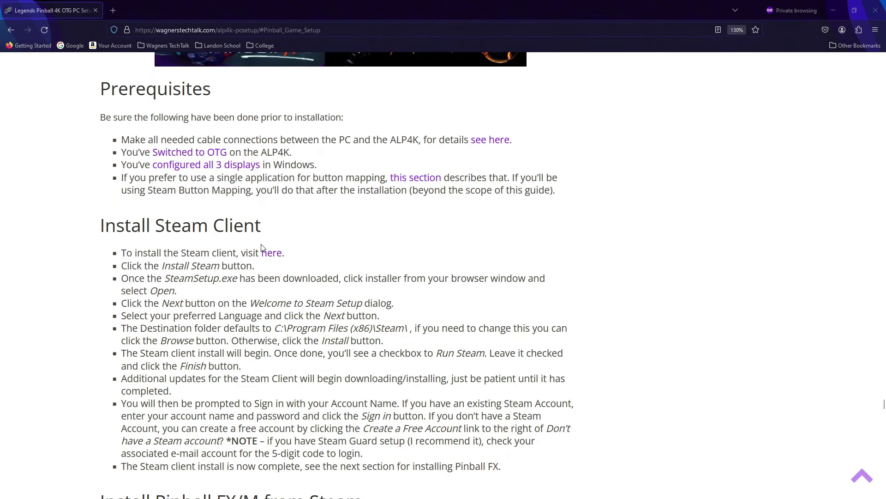
scroll(271, 322, "down", 4)
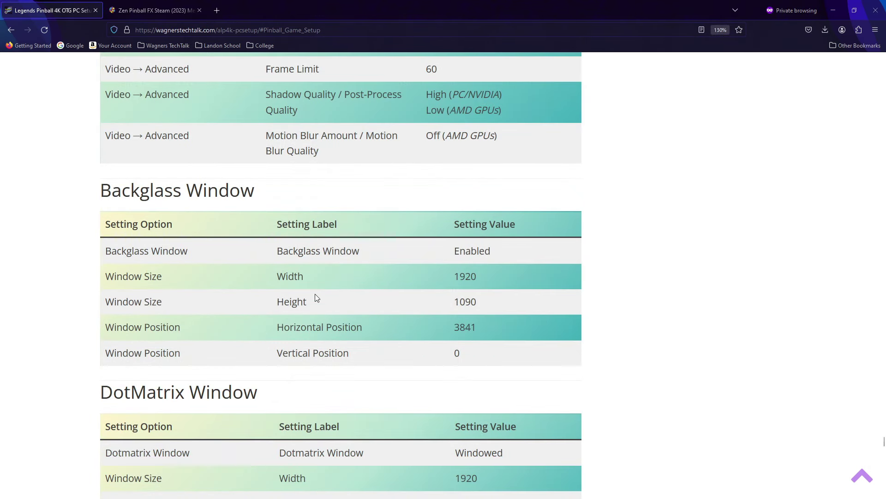
scroll(315, 309, "down", 4)
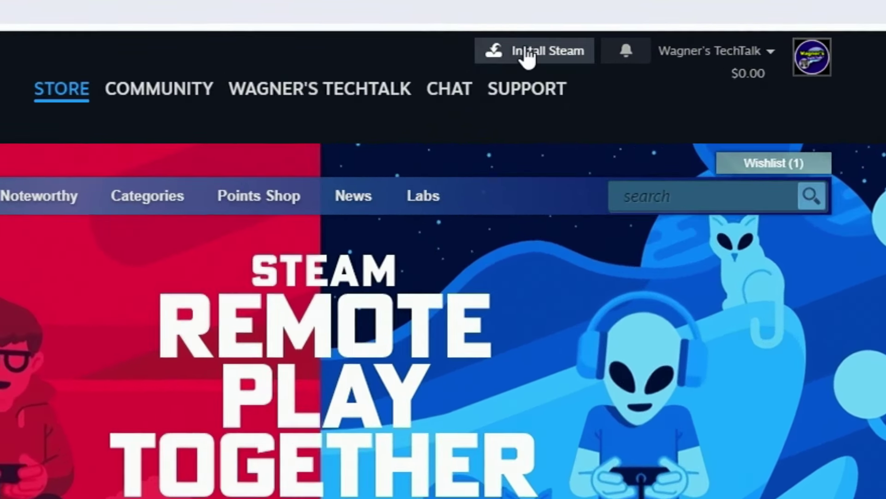
- Get the Steam installer from the Steam website, install Steam in English to C:\Program Files (x86)\Steam, and run it
left_click(527, 53)
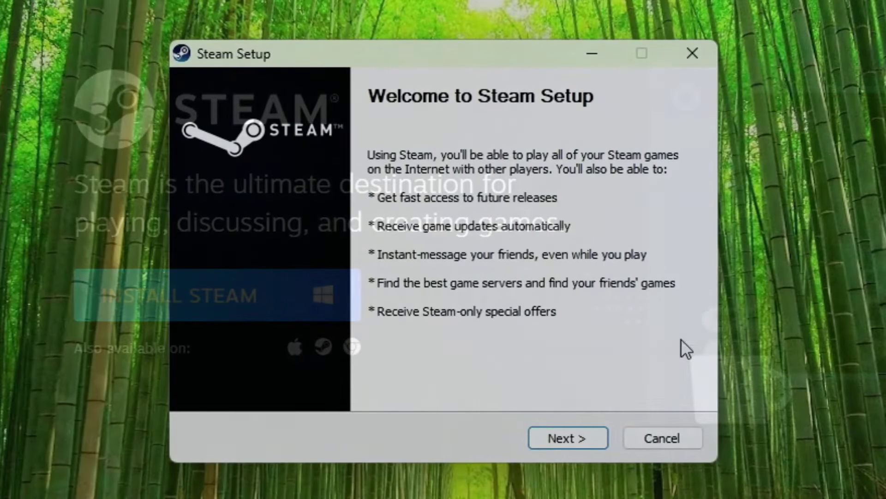
left_click(578, 436)
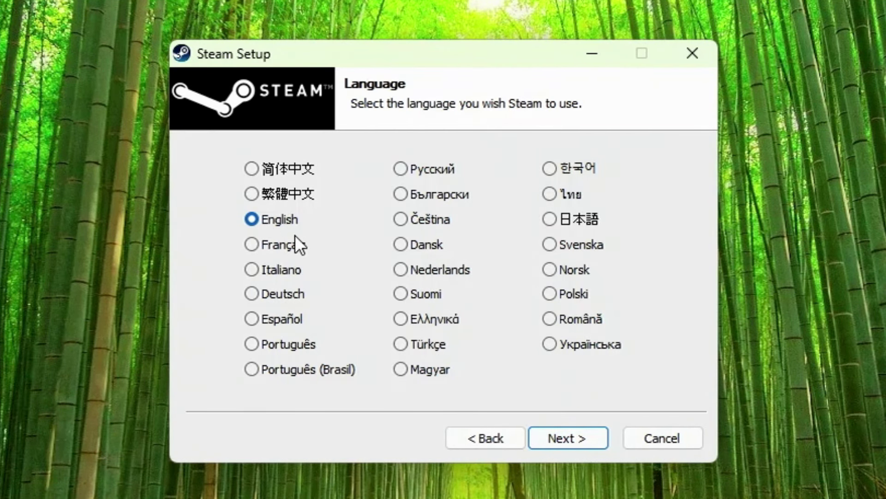
left_click(593, 437)
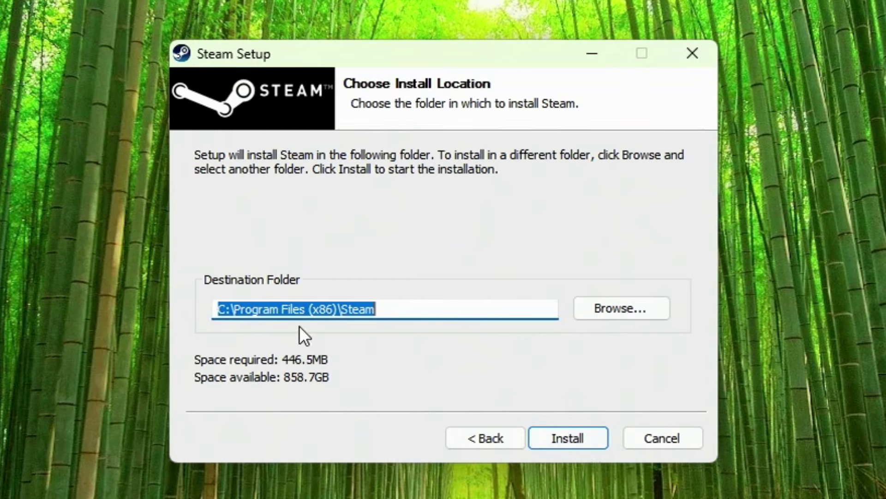
left_click(571, 437)
left_click(596, 429)
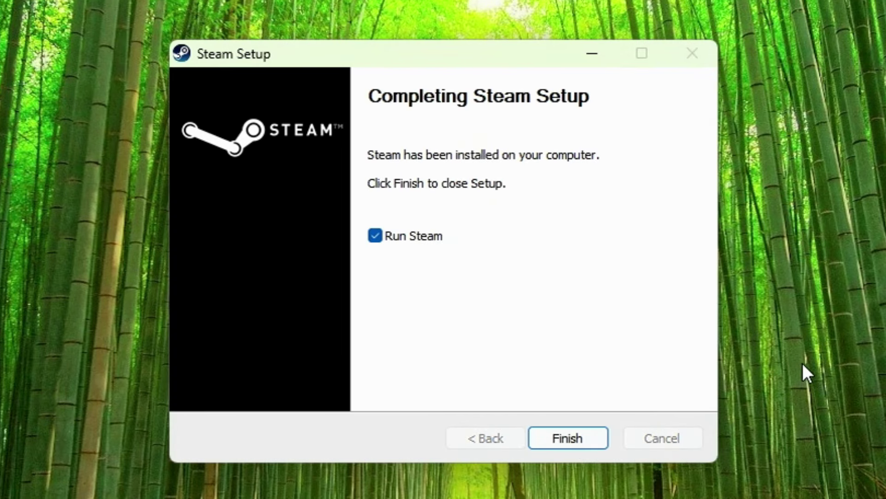
left_click(567, 442)
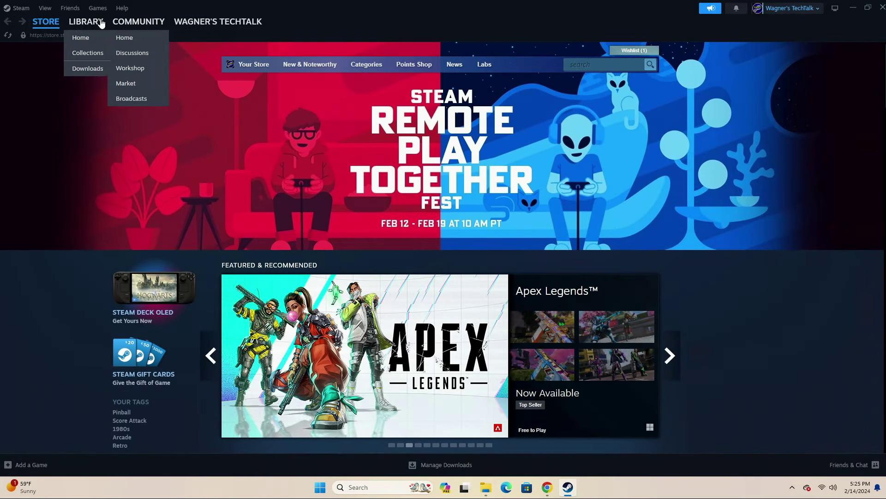
- Install Pinball M from the Steam library to Windows (C:) with desktop and start menu shortcuts, accepting the EULA
left_click(235, 72)
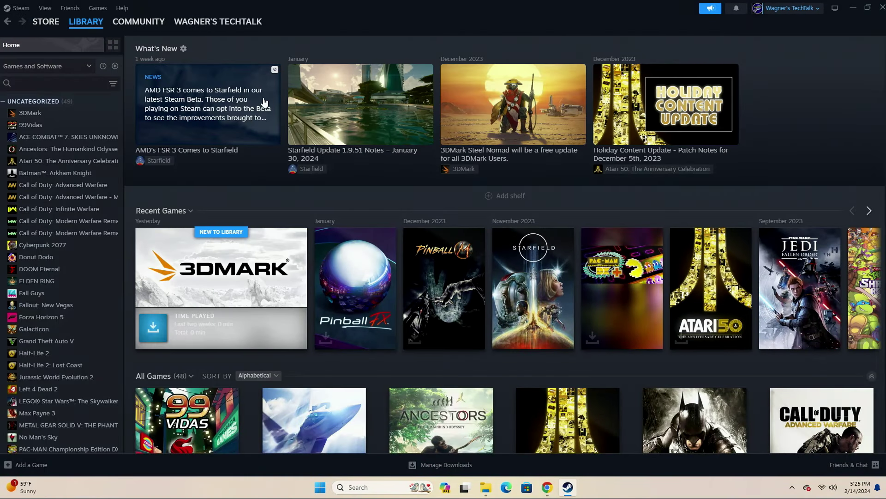
left_click(445, 271)
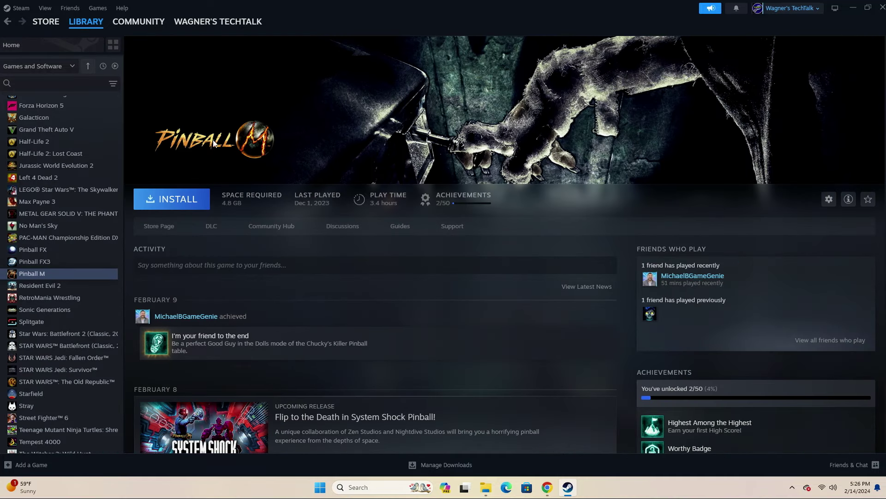
left_click(178, 200)
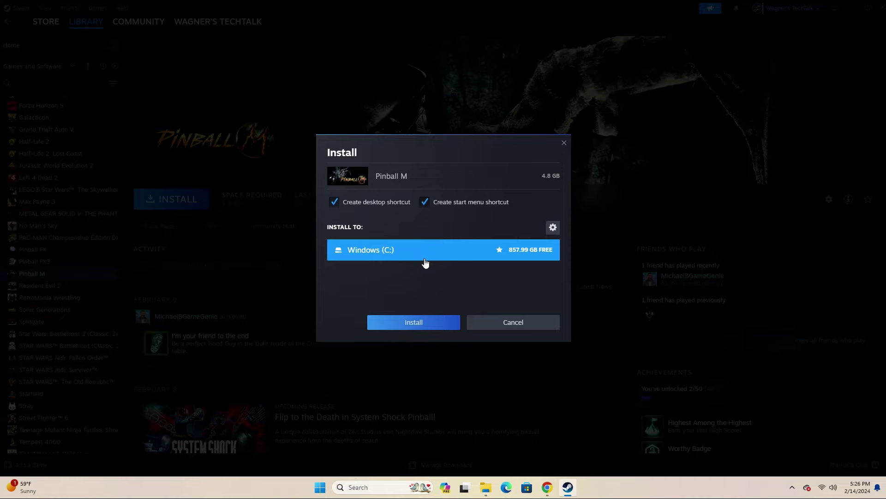
left_click(428, 323)
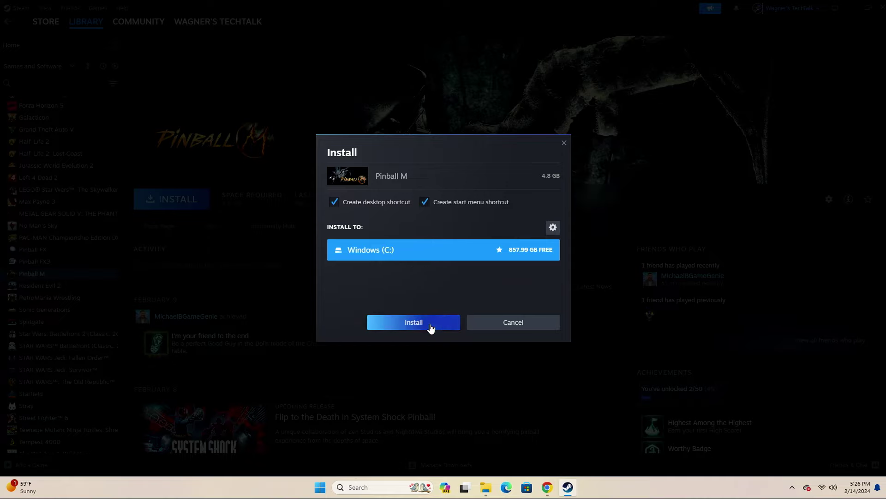
scroll(470, 213, "down", 8)
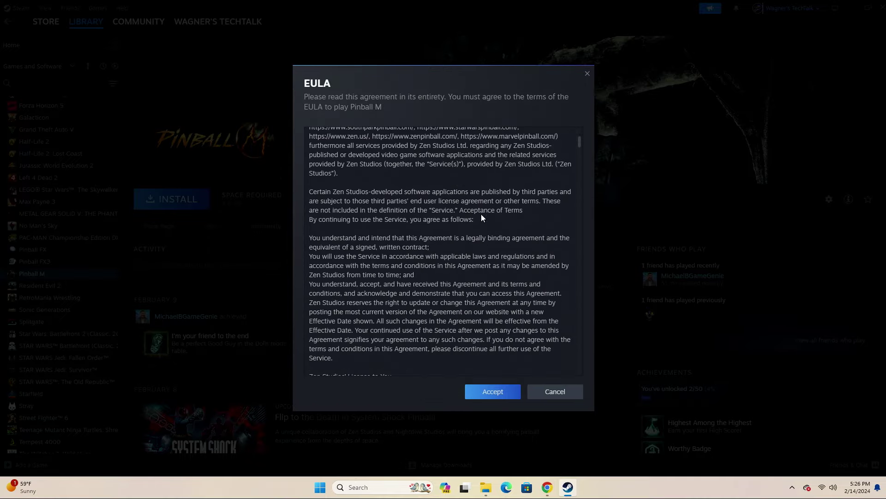
left_click_drag(579, 148, 587, 384)
left_click(497, 390)
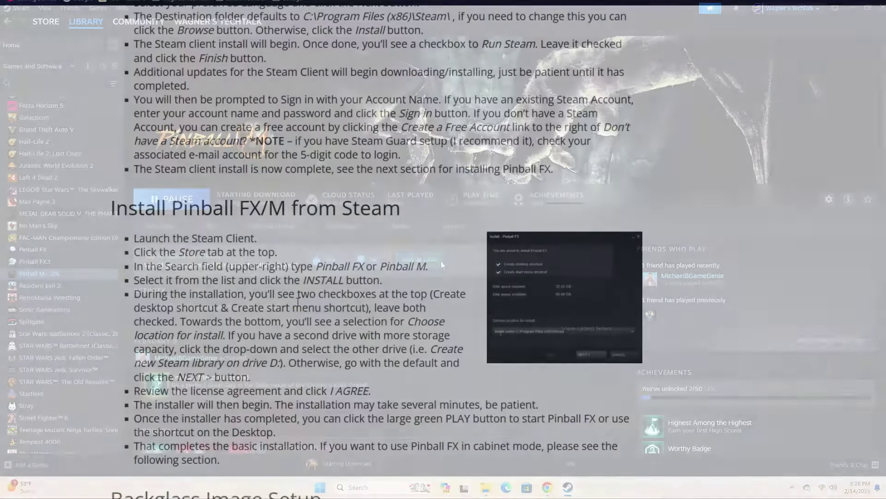
- Examine the guide's Backglass Image Setup section, the linked LaunchBox media pack for Pinball FX, and the folder path for its backglass images
scroll(315, 264, "down", 8)
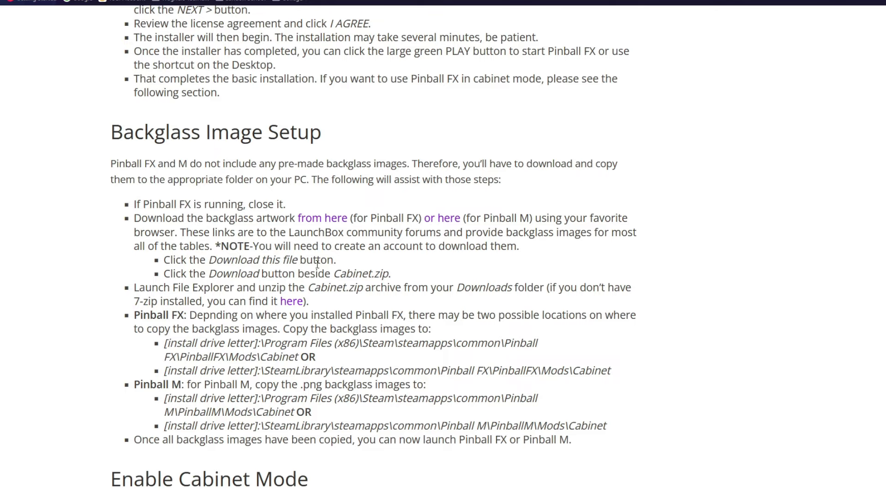
left_click(323, 221)
scroll(317, 231, "down", 1)
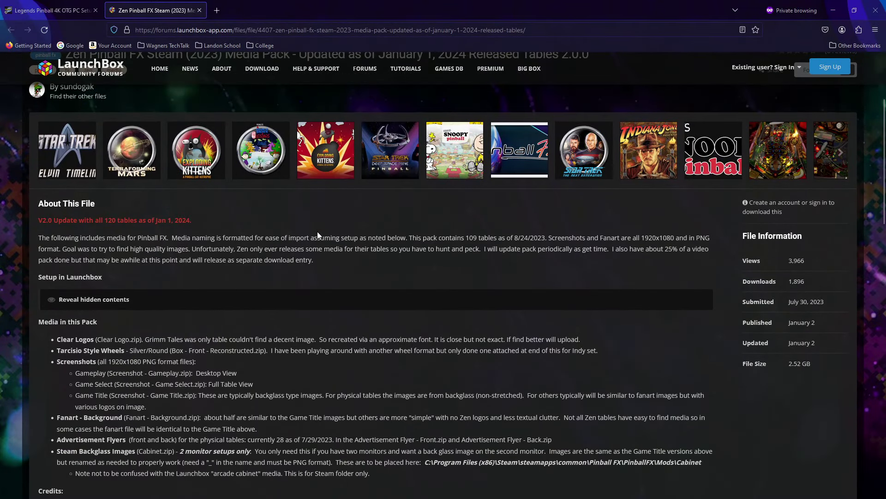
scroll(318, 232, "down", 1)
scroll(318, 231, "down", 1)
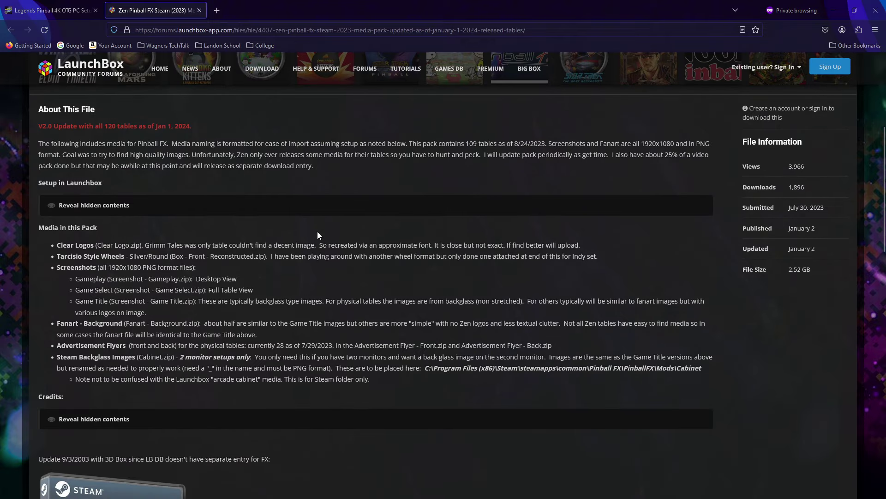
scroll(318, 233, "down", 1)
scroll(317, 233, "down", 2)
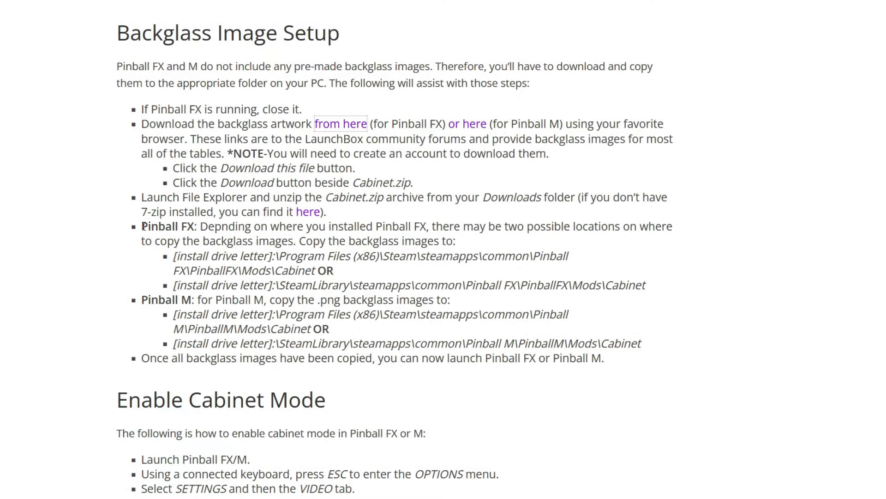
left_click_drag(142, 226, 197, 225)
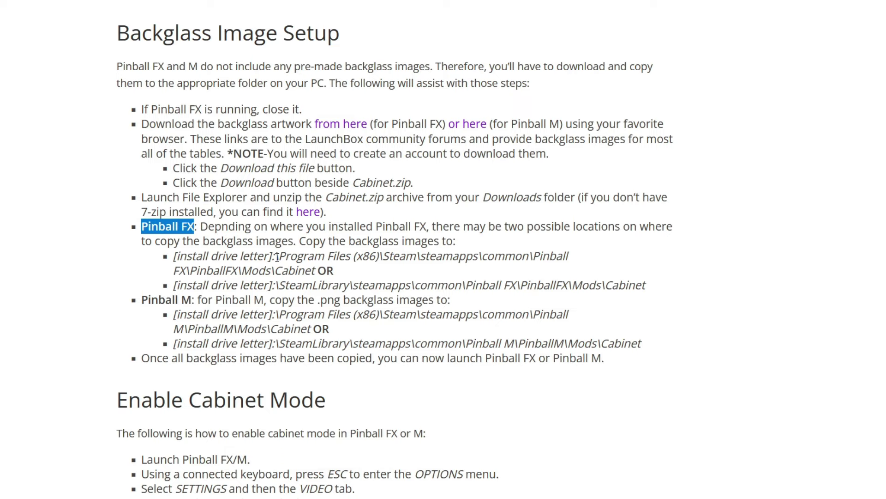
left_click_drag(276, 257, 570, 256)
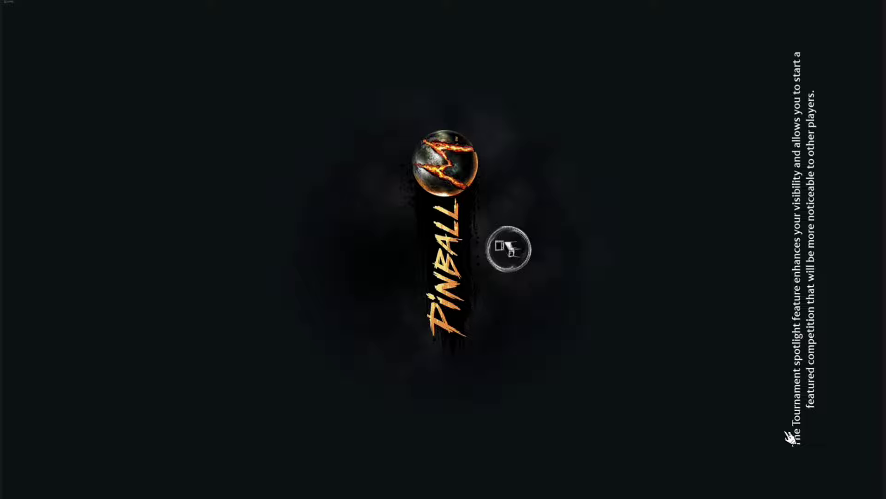
- In Pinball M, open the basic video settings from the game's options
key("Escape")
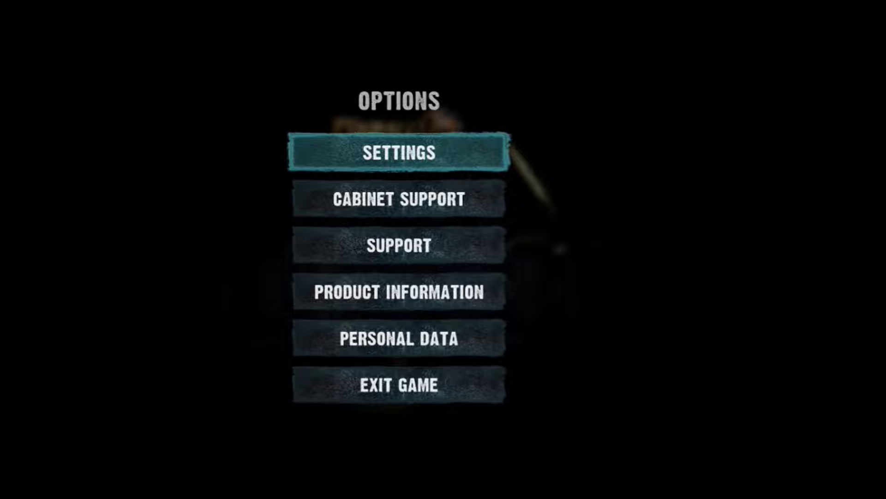
key("Return")
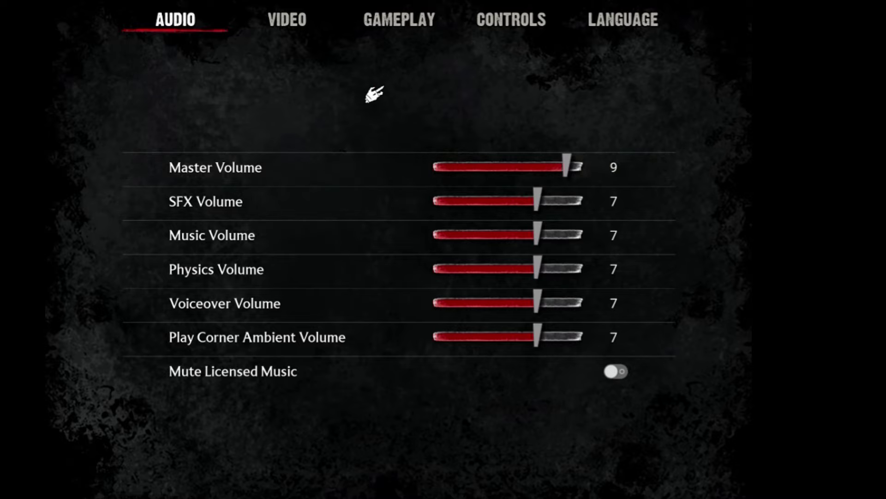
left_click(282, 23)
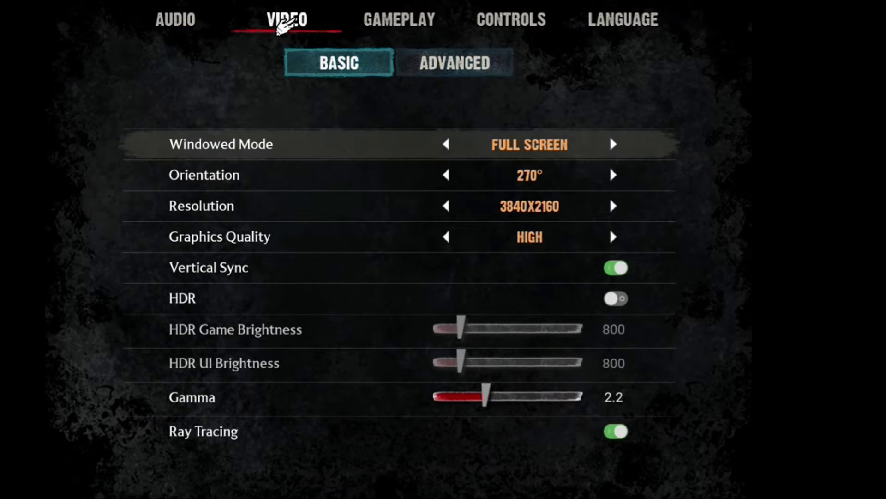